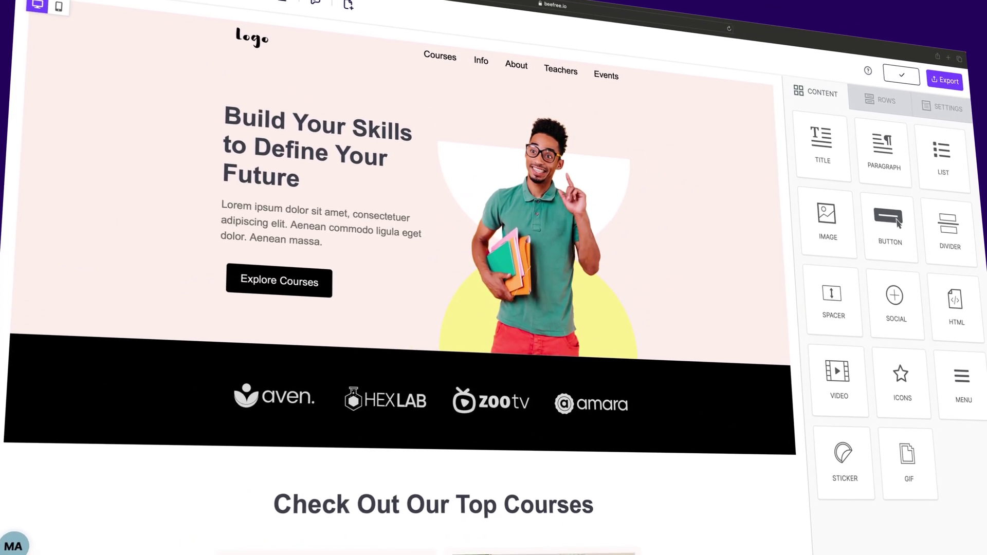
# - Scroll through the Beefree template gallery to find the Ramadan Newsletter template
pyautogui.scroll(-5, 396, 308)
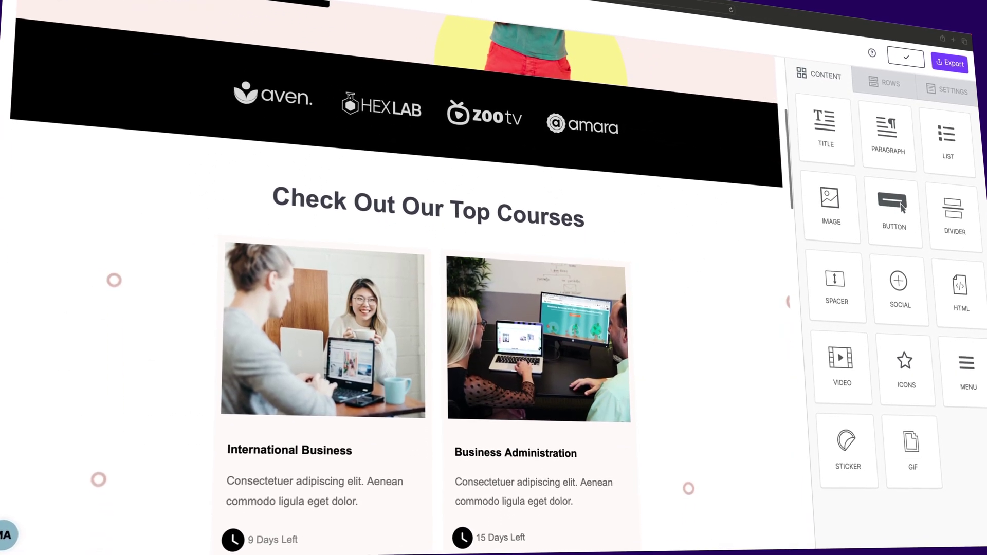
pyautogui.scroll(-5, 396, 308)
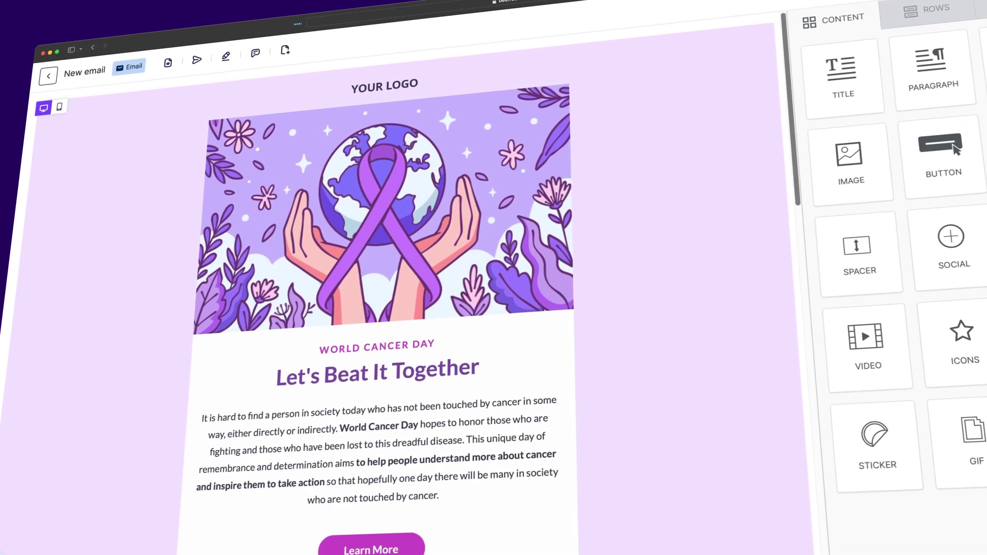
pyautogui.scroll(-8, 385, 308)
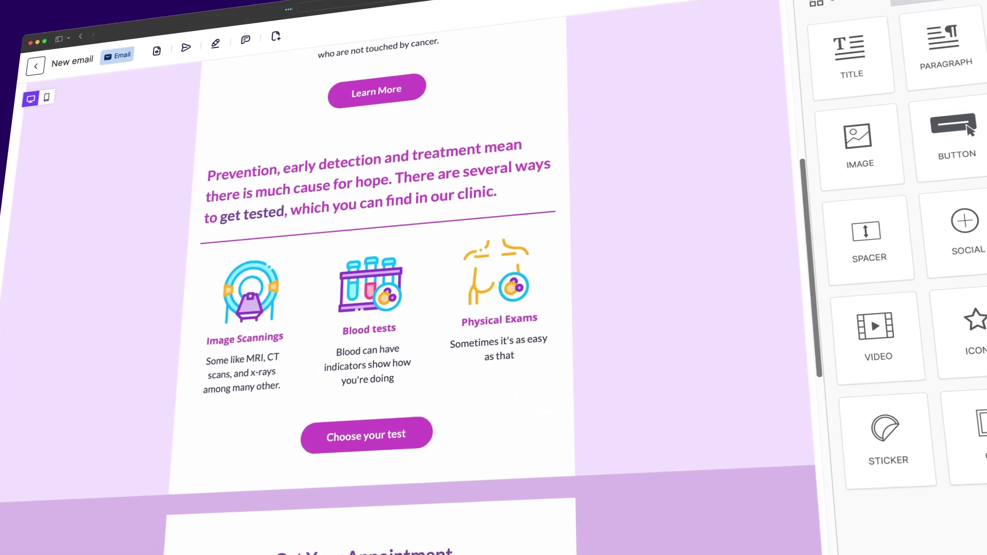
pyautogui.scroll(-6, 386, 309)
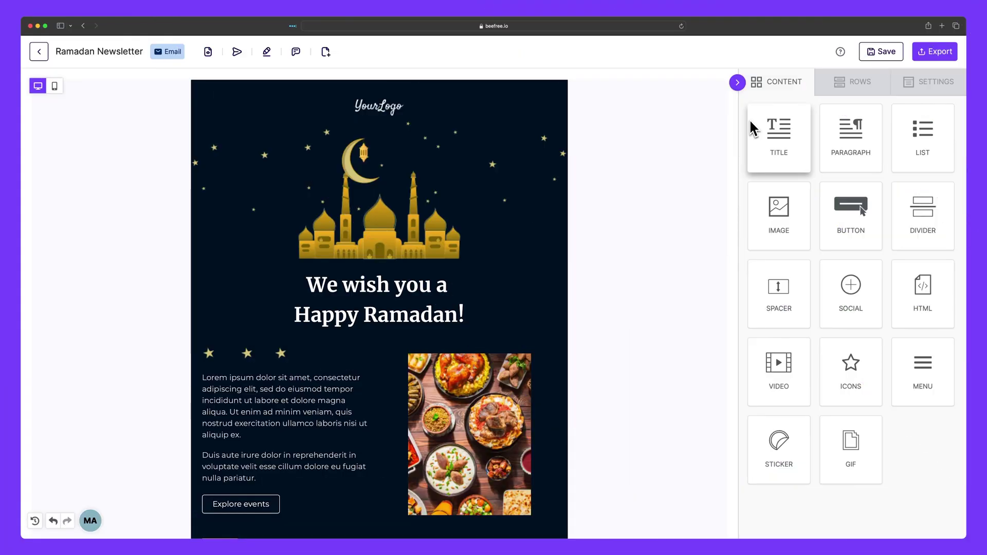
pyautogui.scroll(-8, 668, 181)
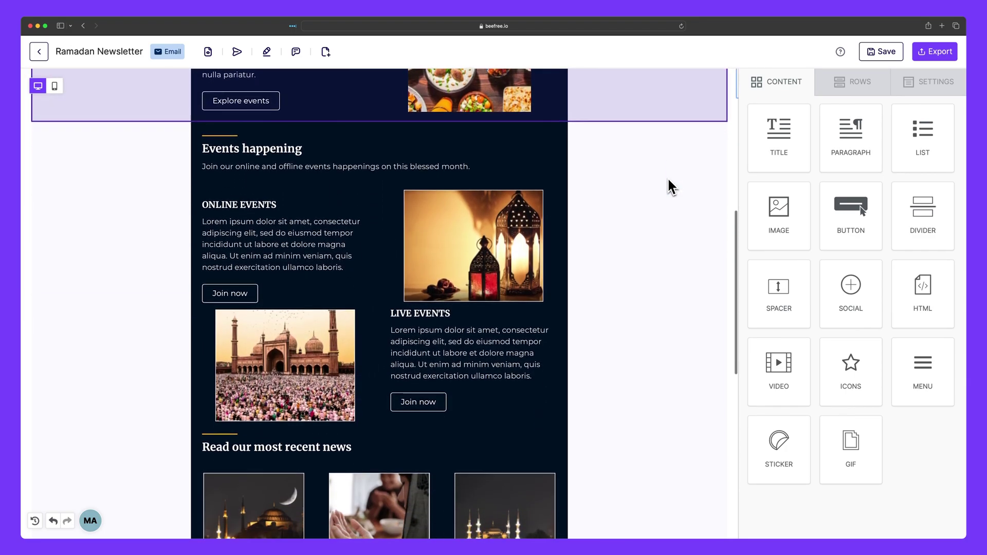
pyautogui.scroll(-7, 668, 180)
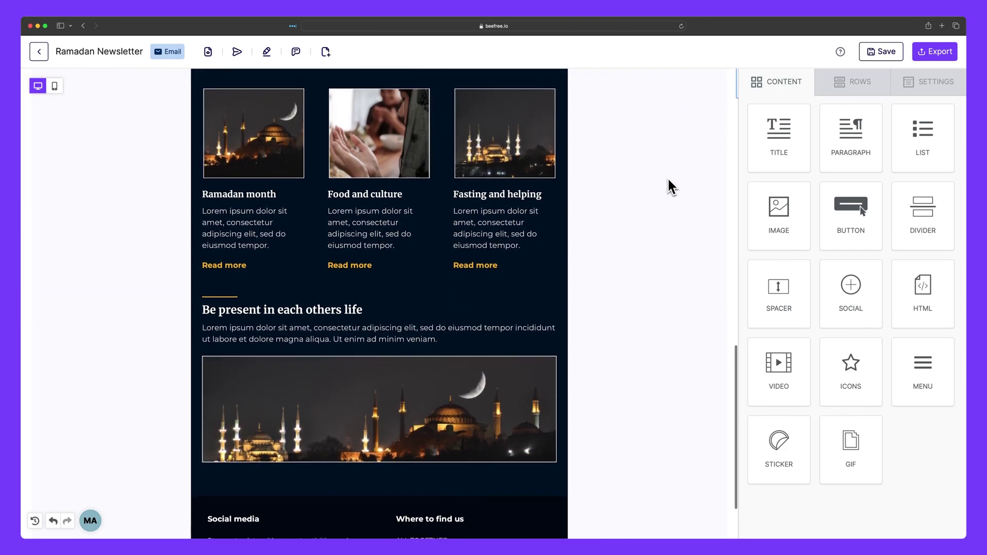
pyautogui.scroll(-2, 668, 180)
pyautogui.scroll(5, 668, 180)
pyautogui.scroll(8, 668, 180)
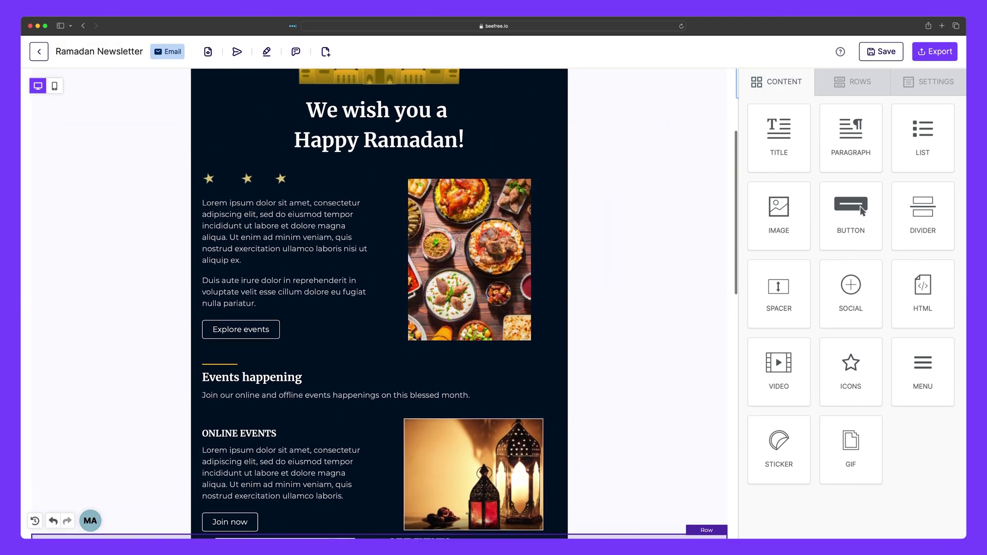
pyautogui.scroll(4, 379, 303)
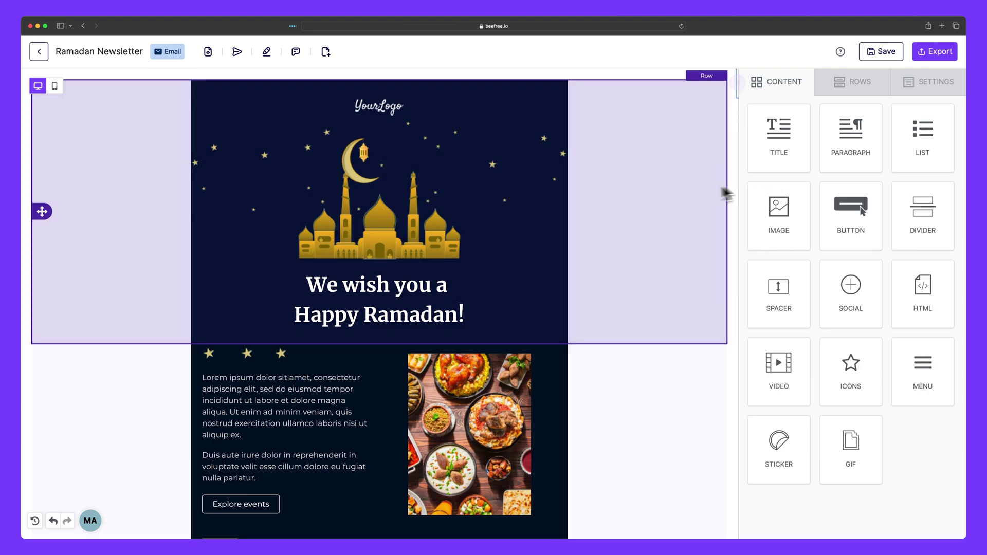
pyautogui.scroll(-3, 684, 196)
pyautogui.scroll(-1, 679, 189)
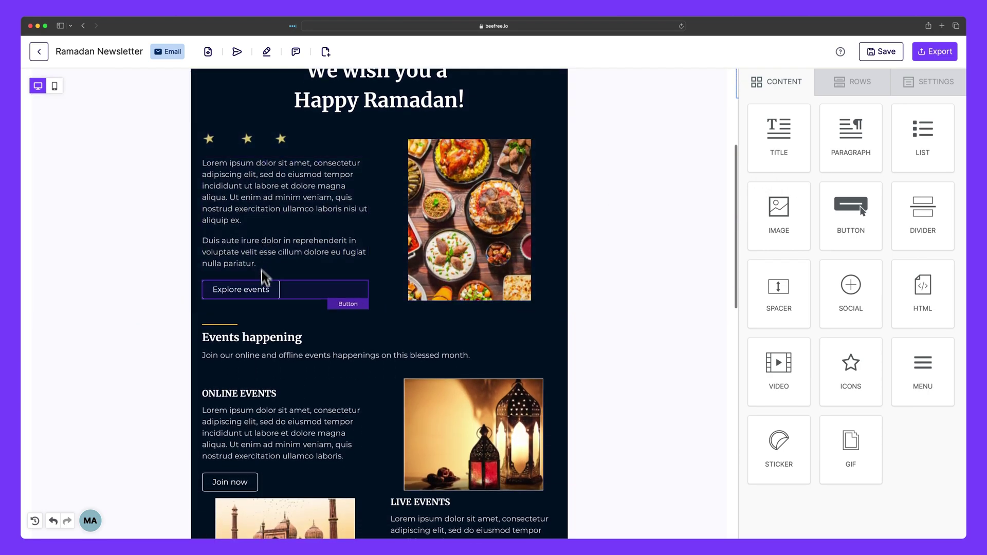
pyautogui.scroll(5, 265, 393)
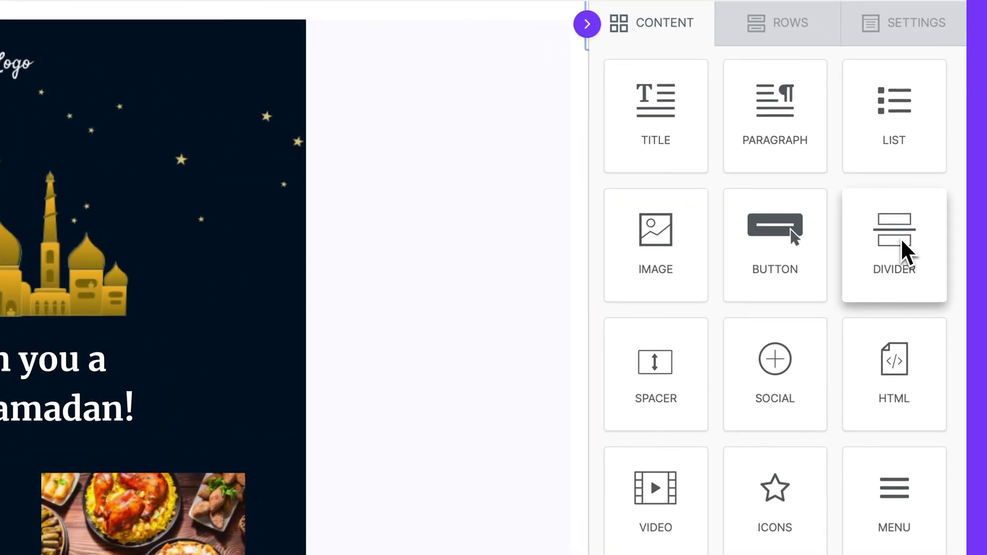
# - Add a divider below the Happy Ramadan! heading and keep its line style solid
pyautogui.moveTo(903, 249); pyautogui.dragTo(352, 337)
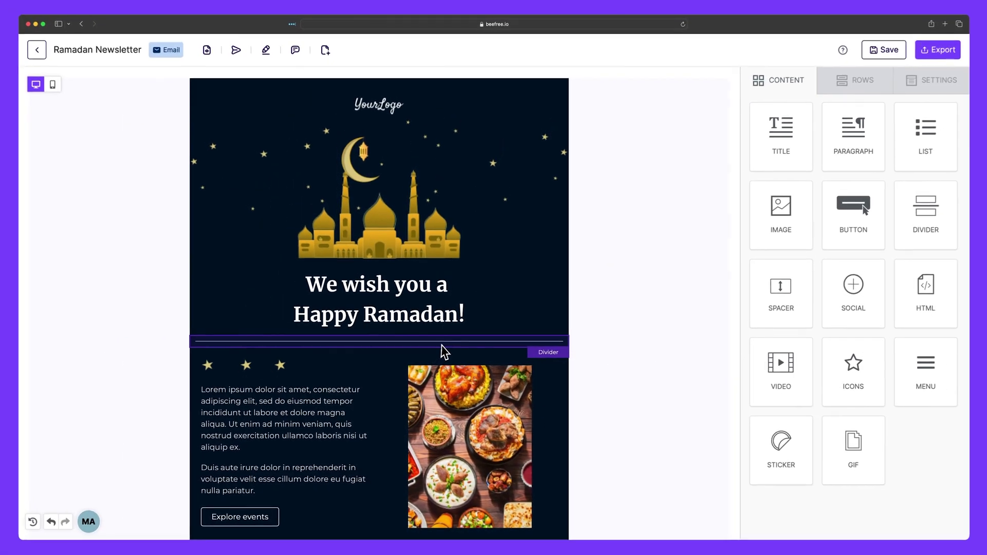
pyautogui.click(442, 345)
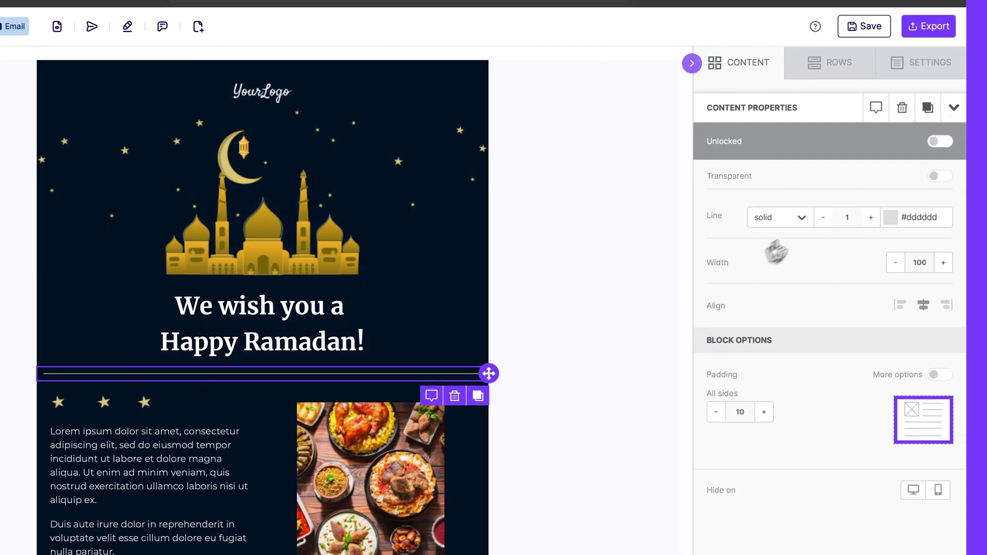
pyautogui.click(802, 218)
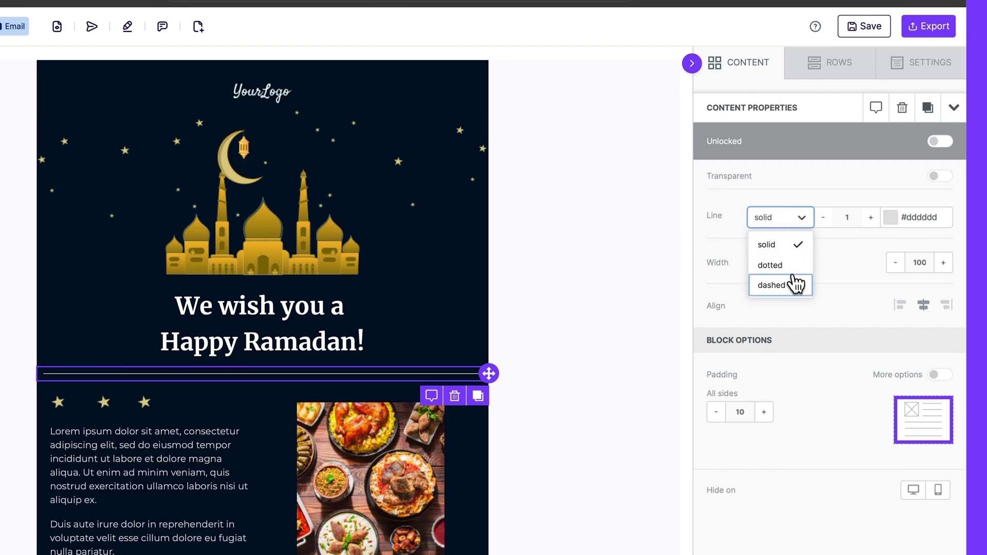
pyautogui.click(794, 245)
# - Try divider thickness and a red line colour, then set thickness 1 and make it transparent
pyautogui.click(869, 220)
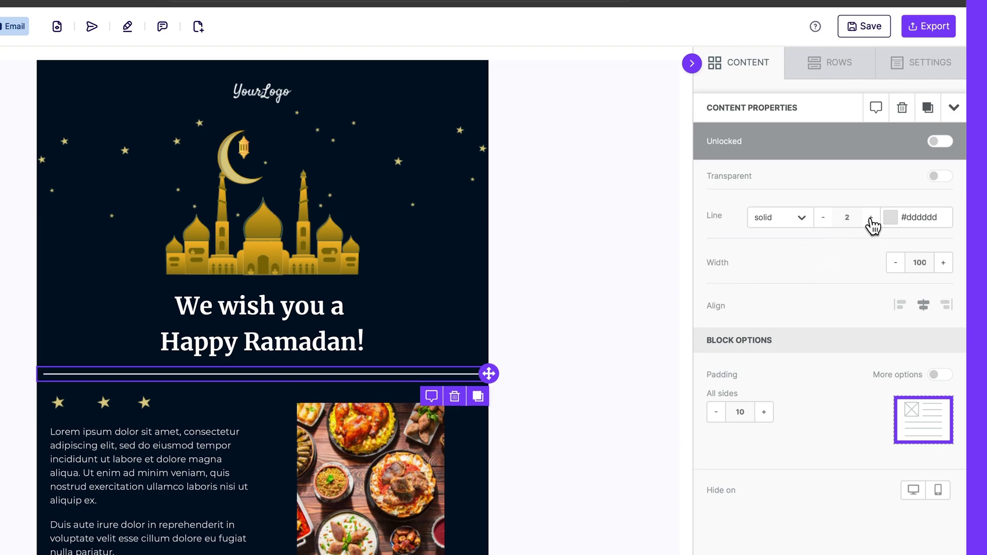
pyautogui.click(824, 220)
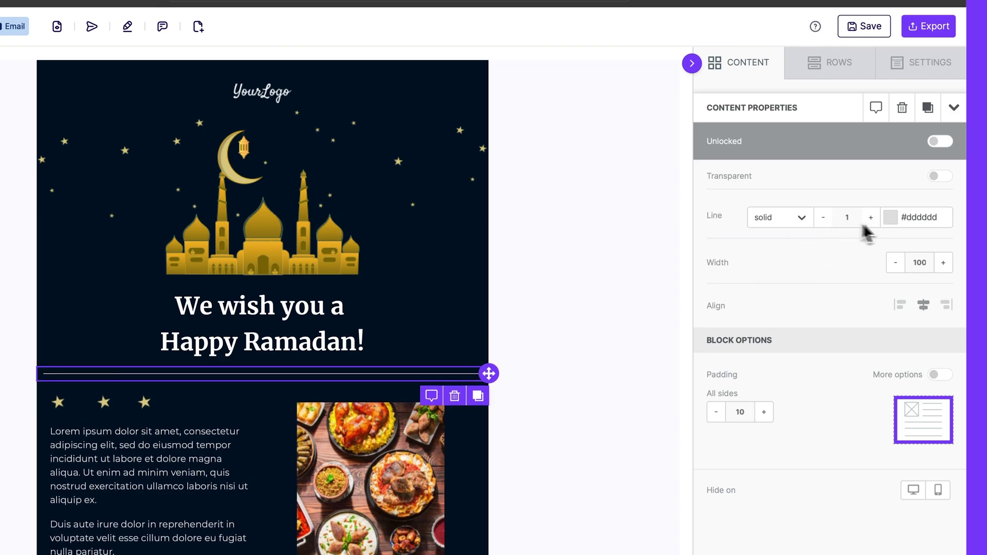
pyautogui.click(898, 221)
pyautogui.moveTo(868, 222)
pyautogui.mouseDown()
pyautogui.moveTo(854, 214)
pyautogui.moveTo(867, 211)
pyautogui.mouseUp()
pyautogui.click(875, 195)
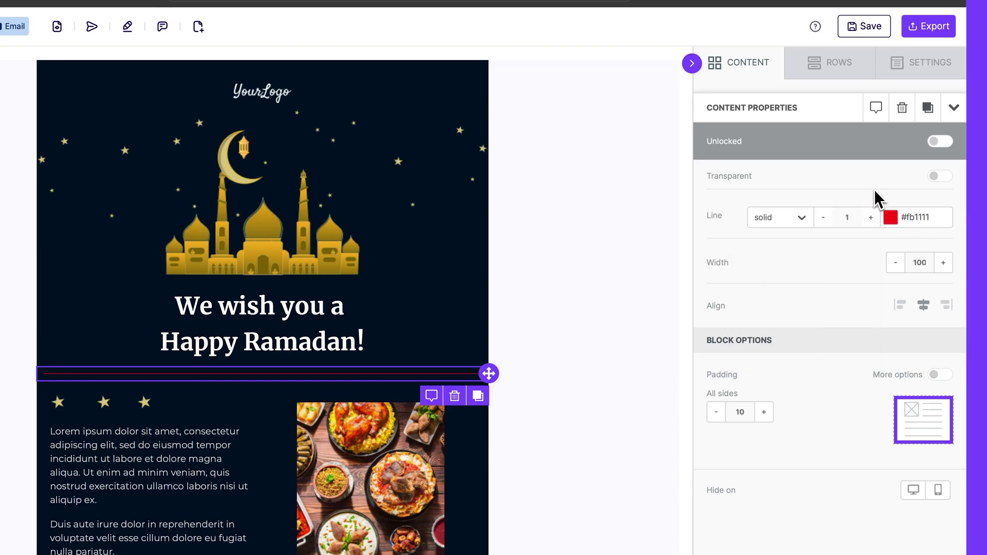
pyautogui.click(941, 177)
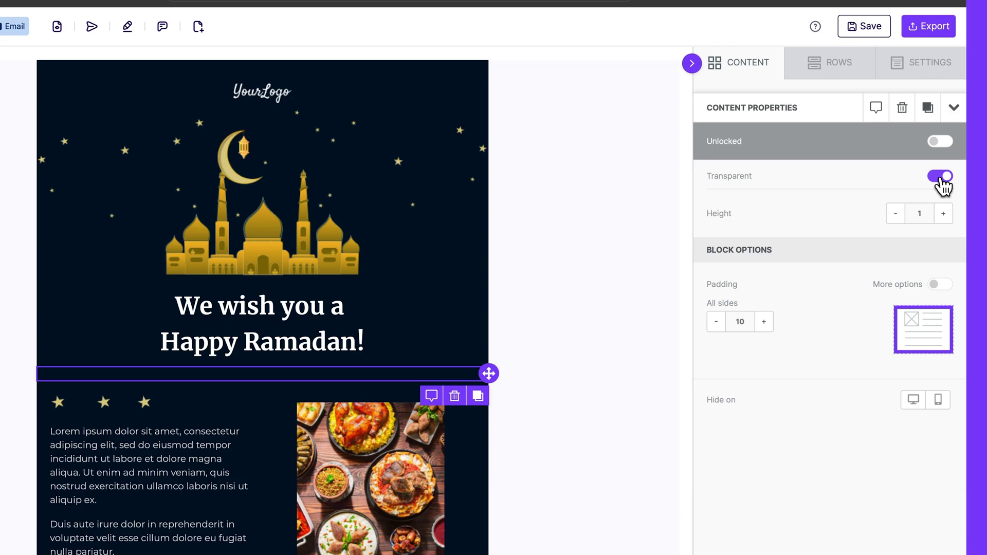
# - Turn Transparent off and give the divider colour #4d5965, width 95 and padding 15
pyautogui.click(941, 177)
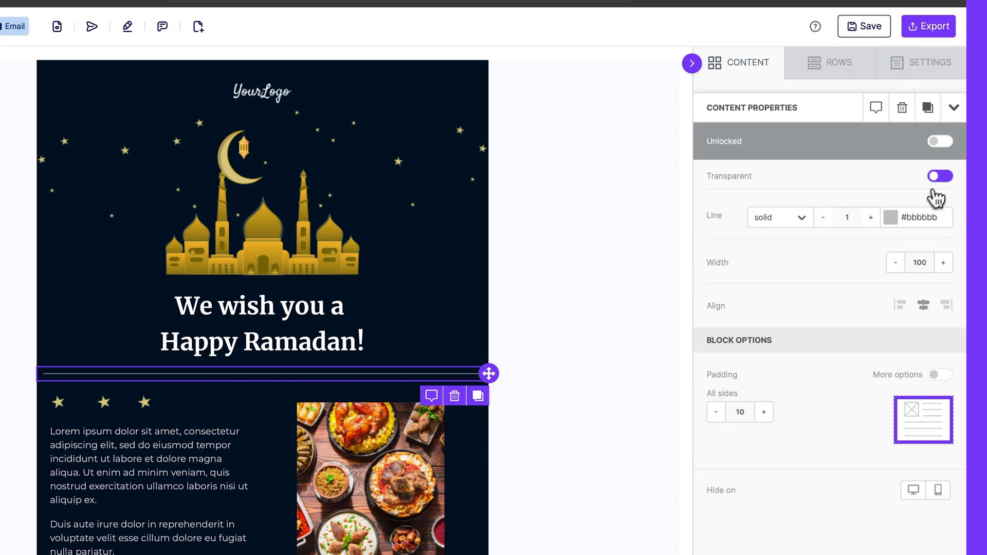
pyautogui.moveTo(908, 218); pyautogui.dragTo(951, 218)
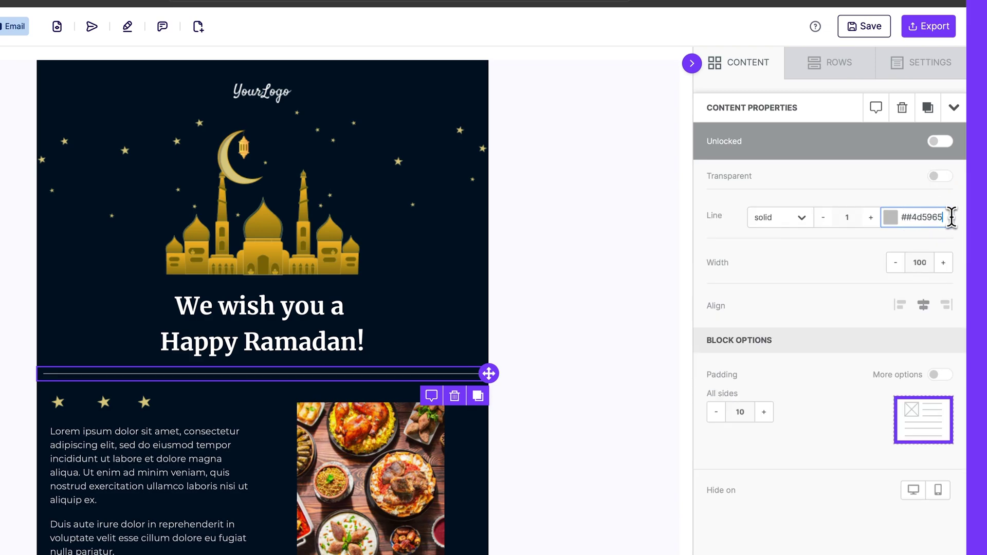
pyautogui.press('BackSpace')
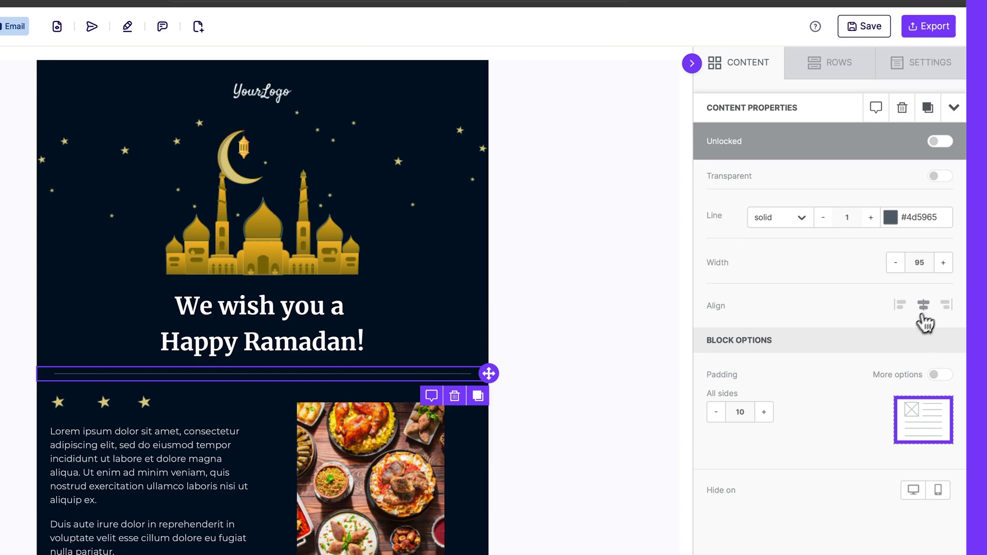
pyautogui.click(764, 414)
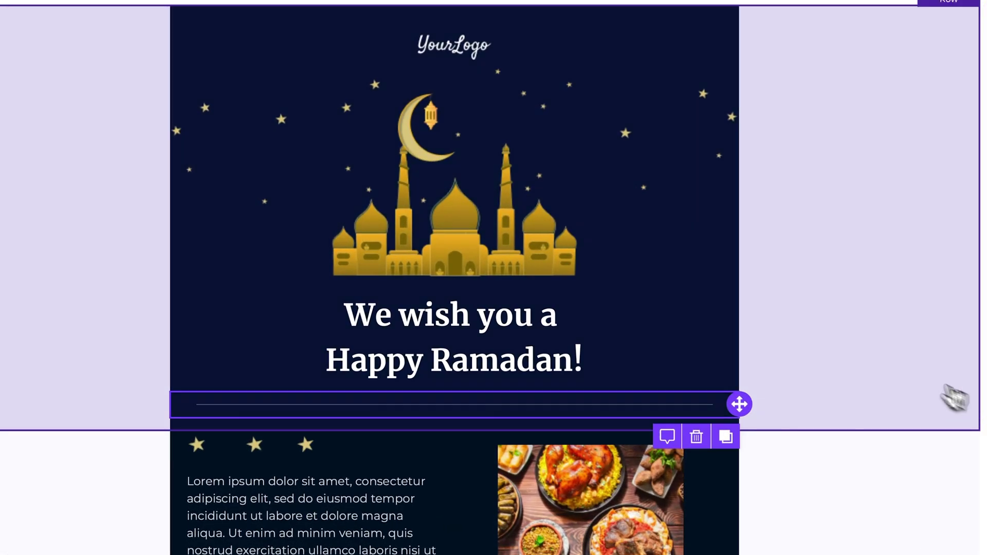
pyautogui.scroll(-5, 676, 324)
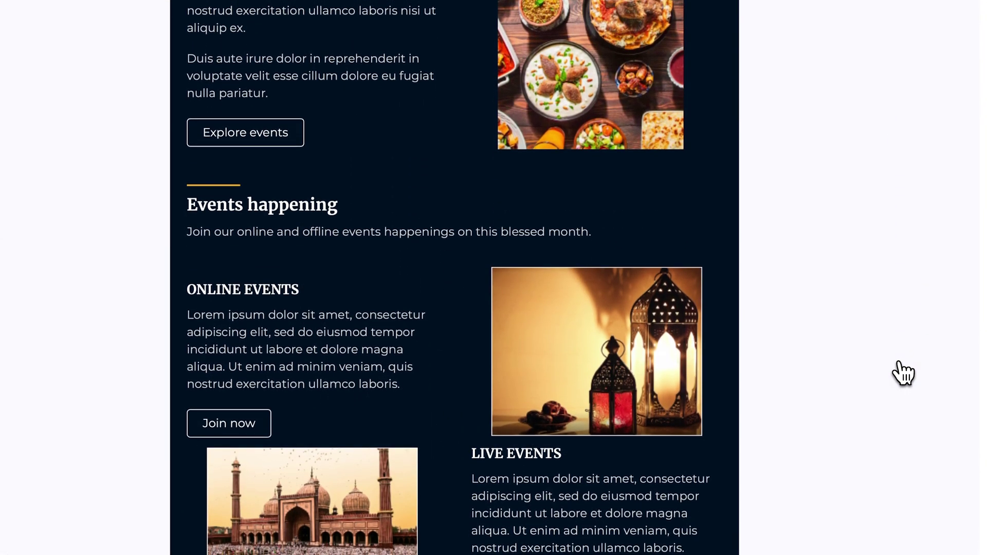
pyautogui.scroll(-8, 904, 373)
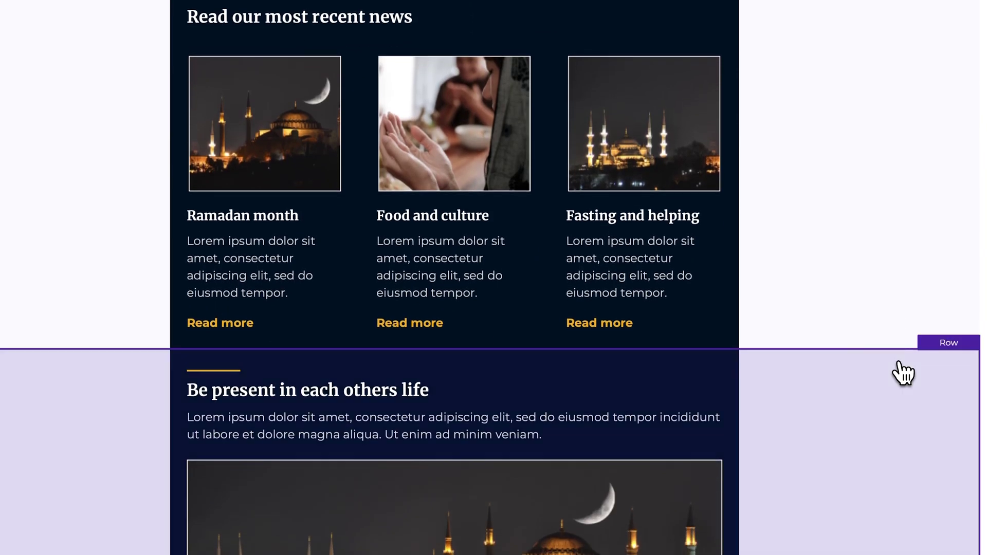
pyautogui.scroll(8, 904, 373)
pyautogui.scroll(10, 903, 373)
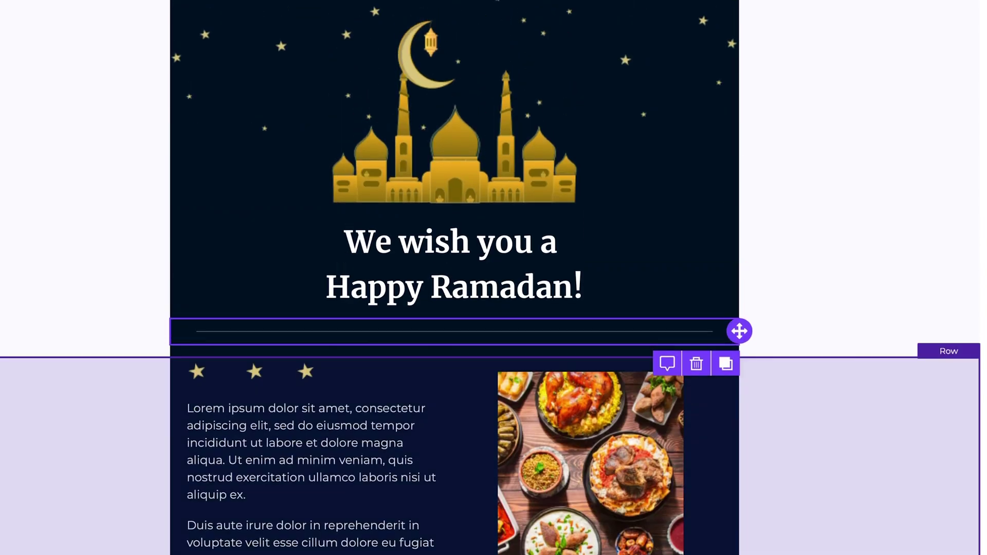
pyautogui.scroll(-5, 904, 373)
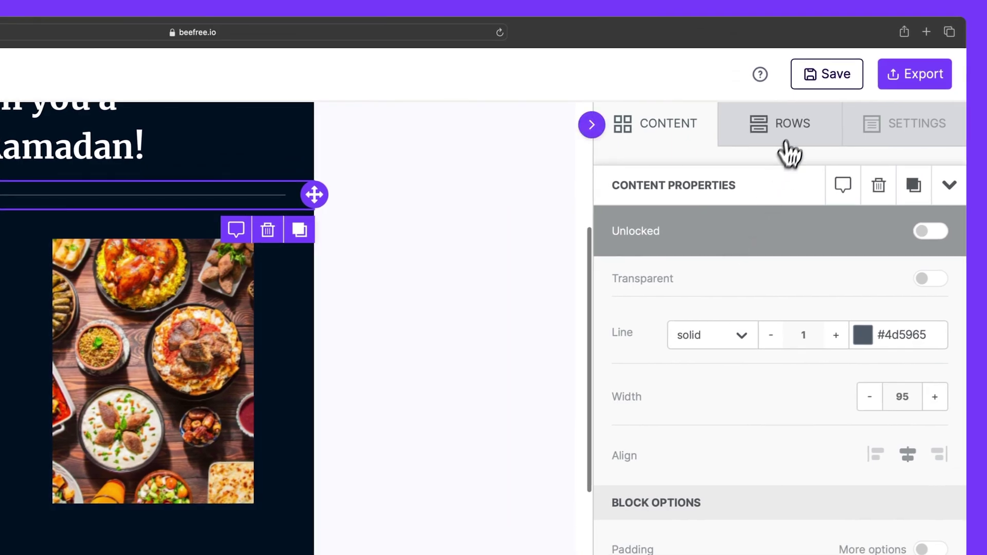
# - Insert an empty one-column row from the empty row layouts above Events happening
pyautogui.click(792, 129)
pyautogui.click(771, 188)
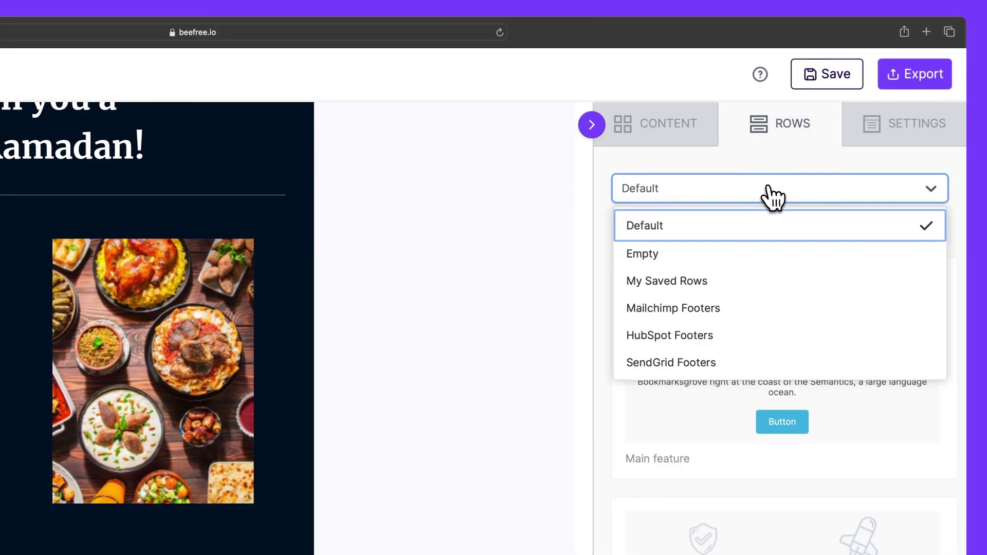
pyautogui.click(752, 254)
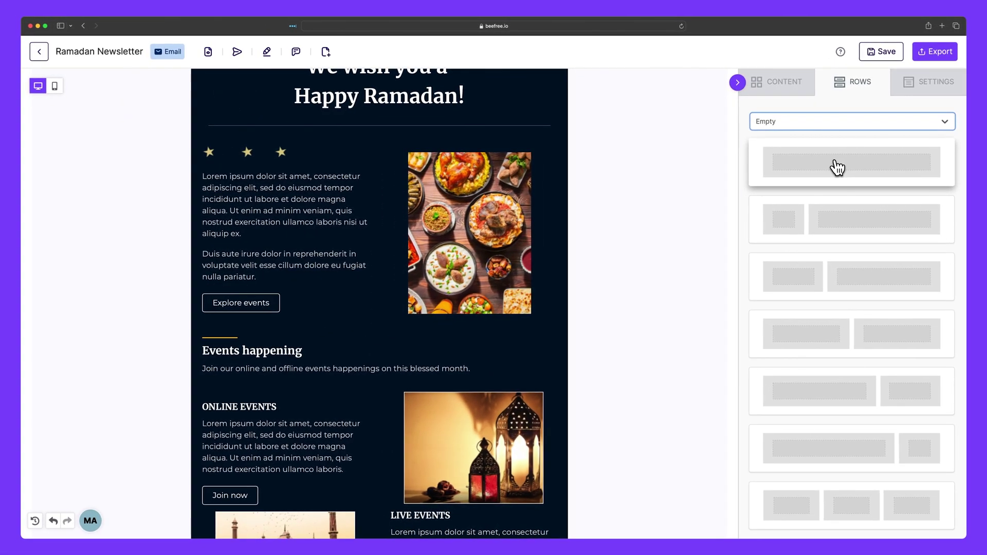
pyautogui.moveTo(752, 264); pyautogui.dragTo(62, 516)
pyautogui.moveTo(411, 323); pyautogui.dragTo(404, 324)
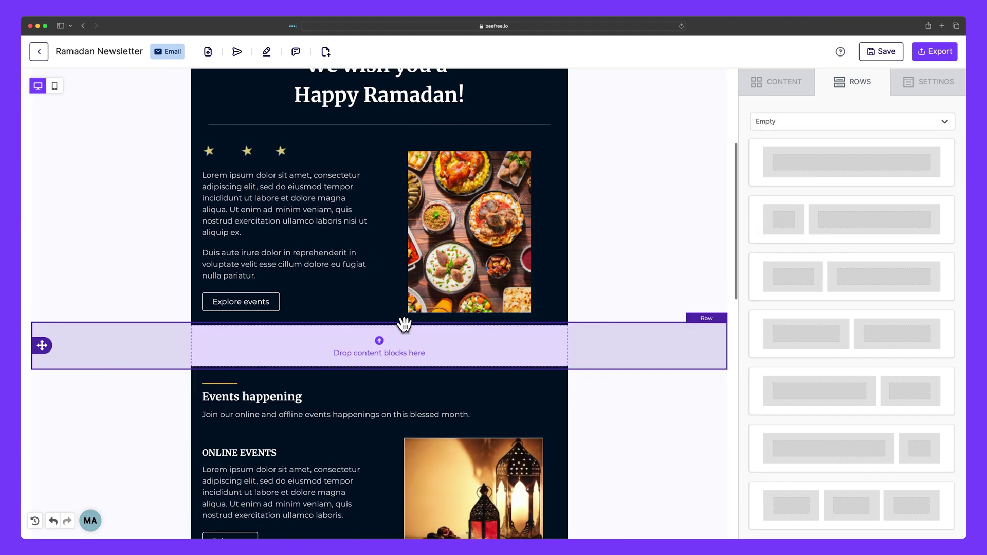
pyautogui.scroll(-10, 405, 324)
# - Add more empty rows below Live Events and between the news and Be present sections
pyautogui.moveTo(799, 169); pyautogui.dragTo(405, 309)
pyautogui.scroll(-4, 404, 308)
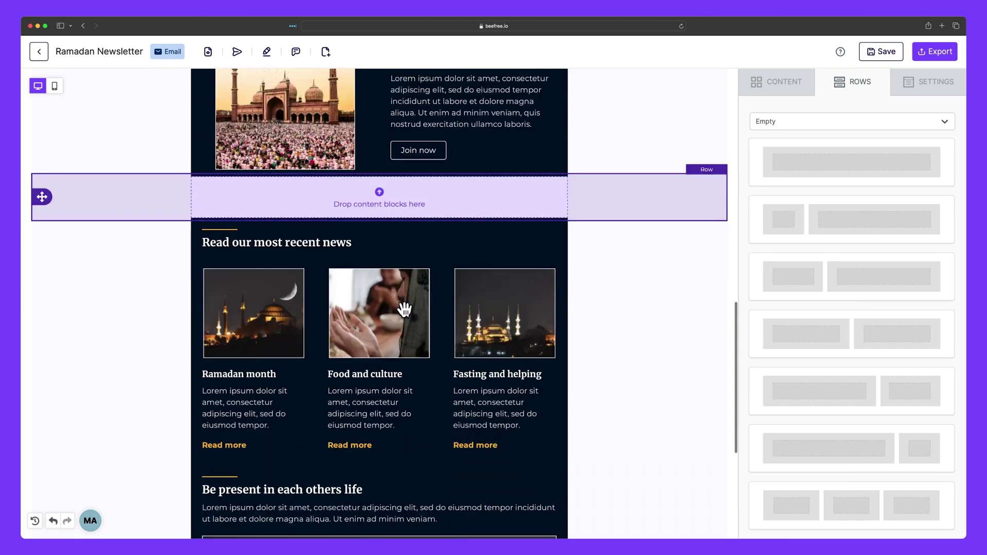
pyautogui.scroll(-5, 405, 309)
pyautogui.moveTo(805, 154); pyautogui.dragTo(336, 266)
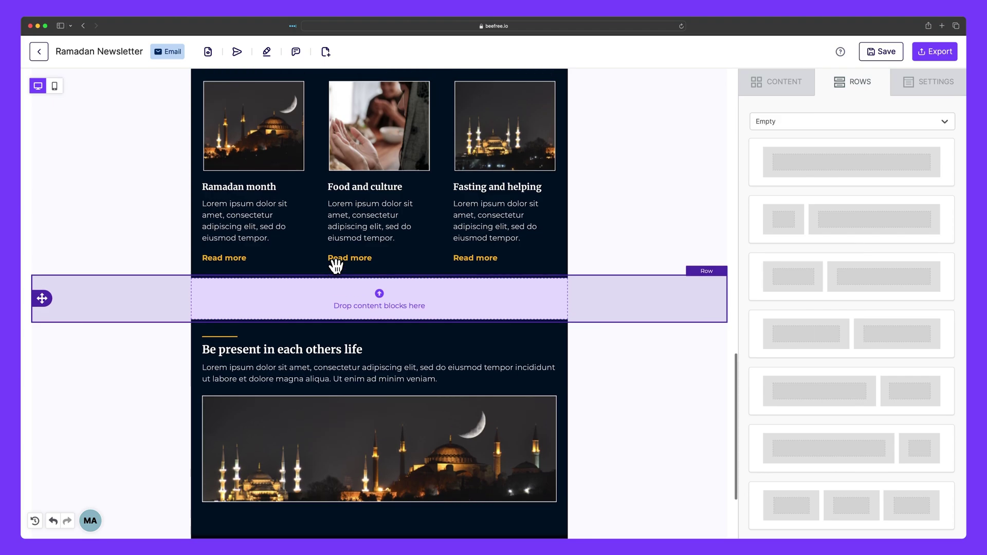
pyautogui.scroll(10, 336, 265)
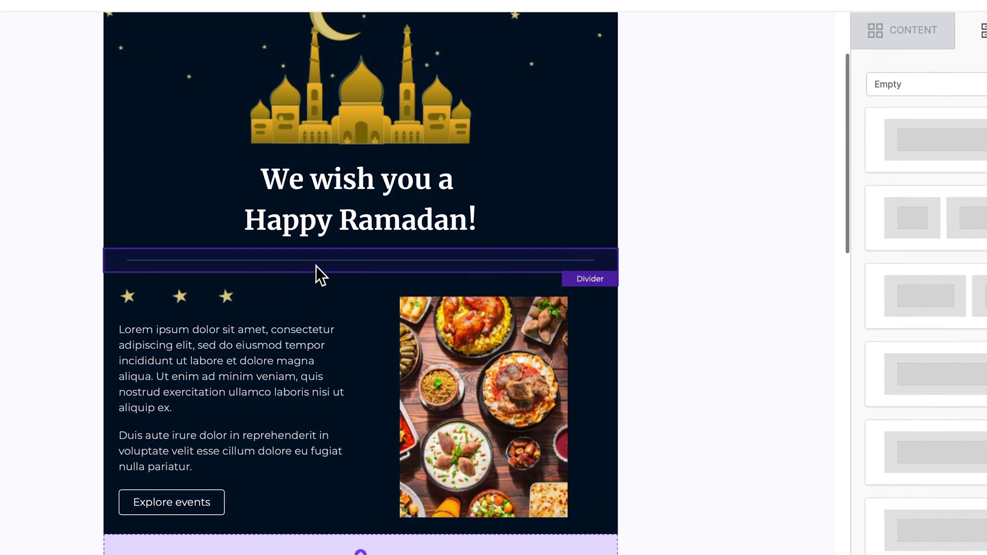
# - Drag copies of the header divider above Events happening and Read our most recent news
pyautogui.click(322, 268)
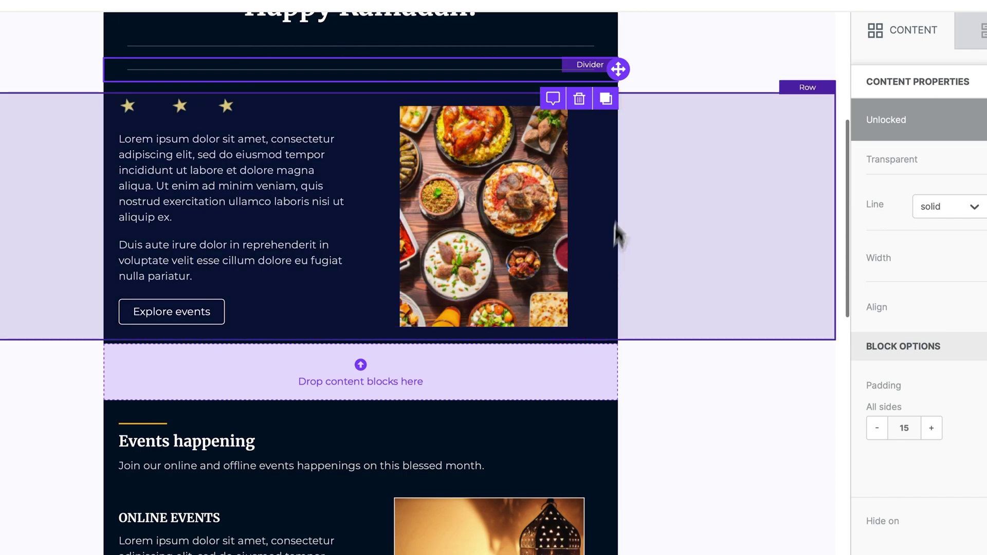
pyautogui.moveTo(618, 75); pyautogui.dragTo(465, 387)
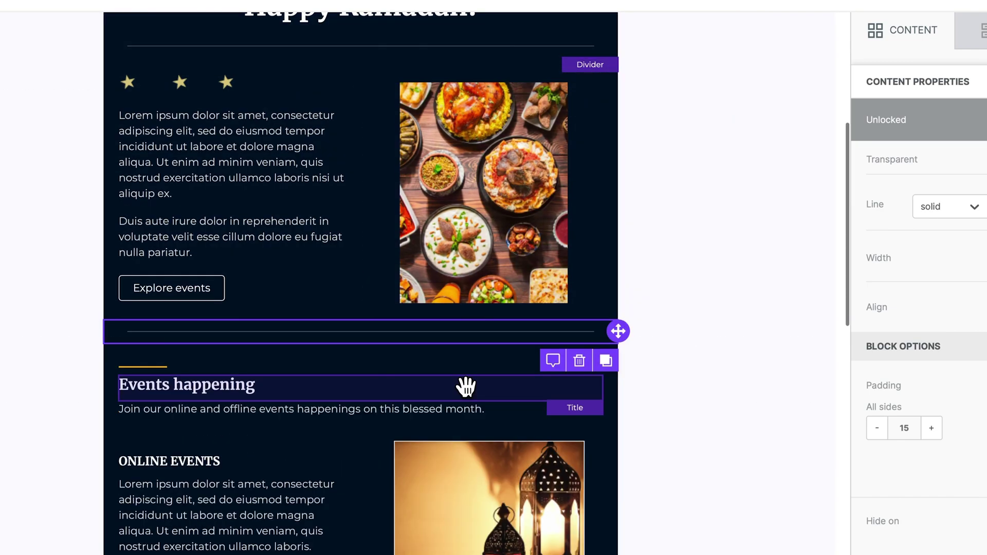
pyautogui.scroll(-5, 611, 366)
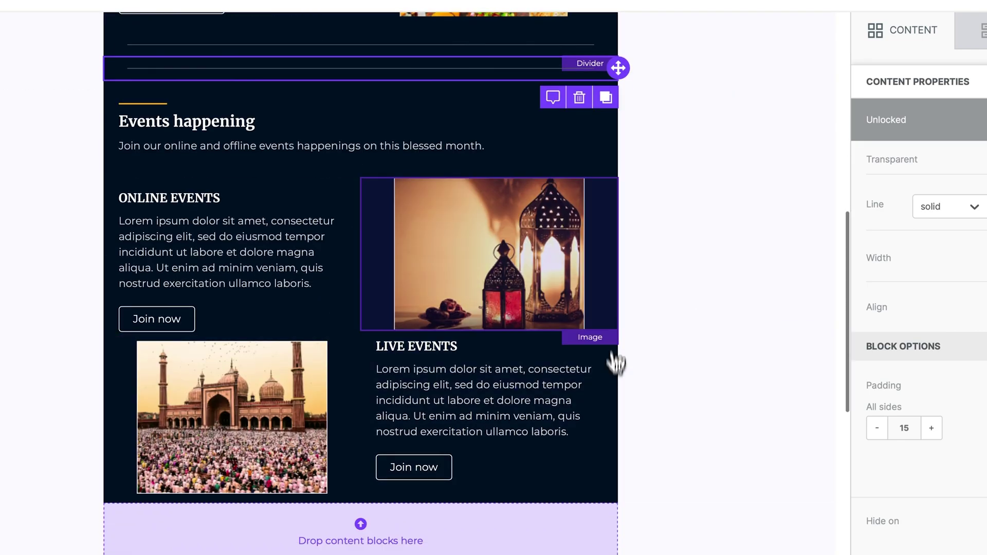
pyautogui.moveTo(619, 68); pyautogui.dragTo(434, 535)
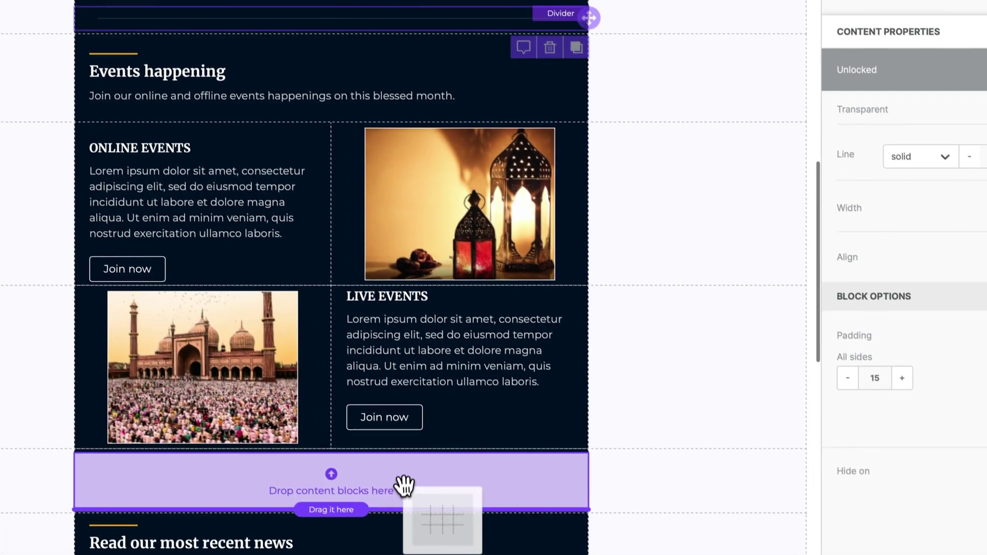
pyautogui.moveTo(404, 485); pyautogui.dragTo(397, 493)
# - Duplicate the divider and place the copy above Be present in each others life
pyautogui.scroll(-5, 520, 470)
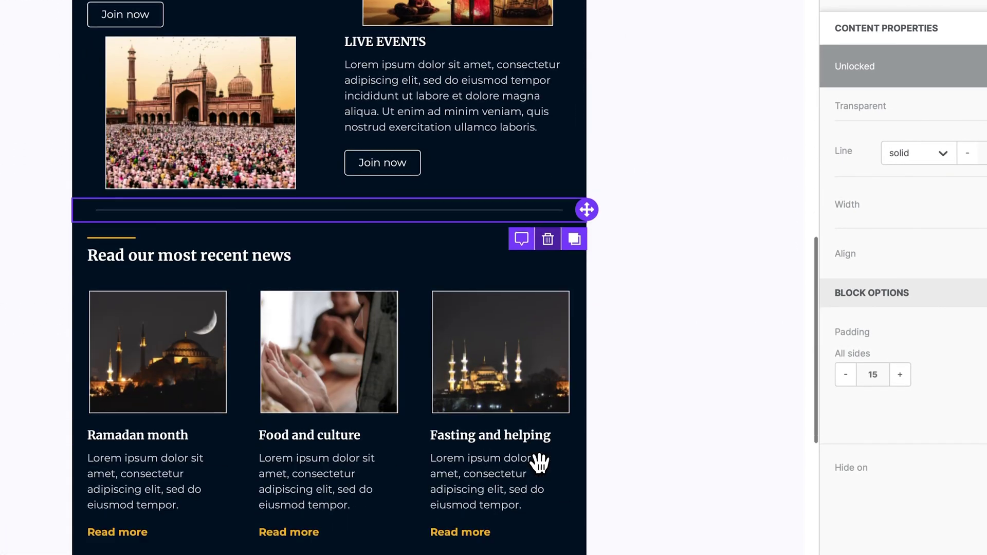
pyautogui.scroll(-2, 565, 359)
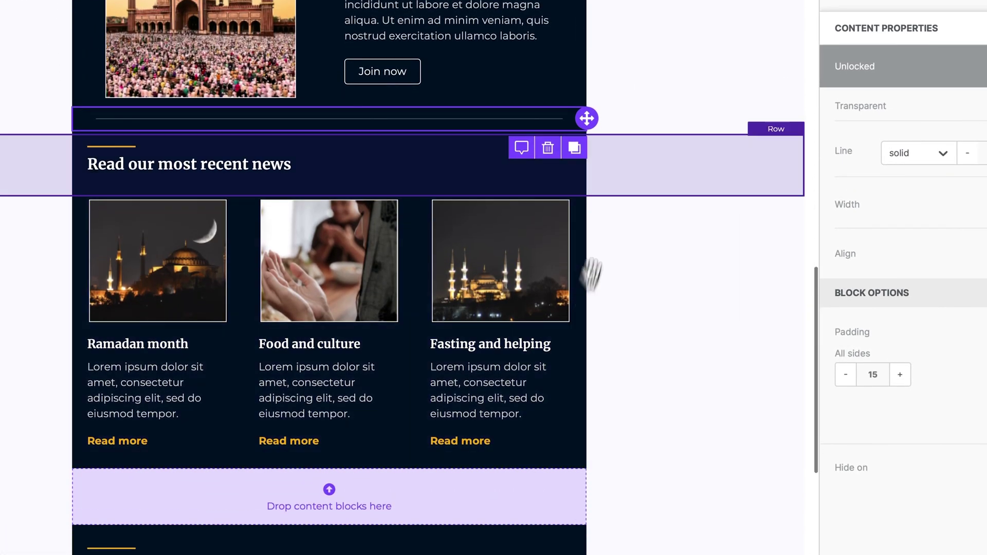
pyautogui.click(581, 148)
pyautogui.scroll(-3, 579, 155)
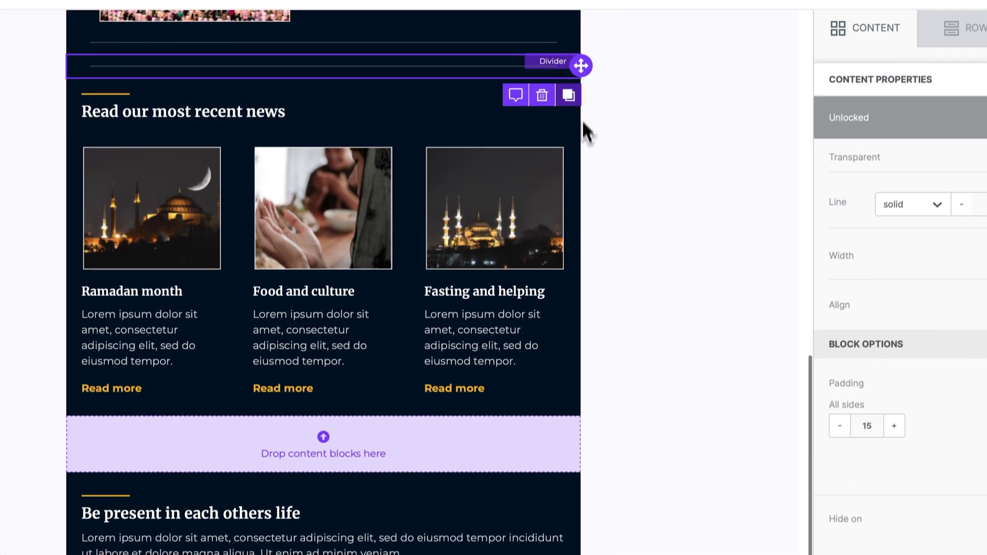
pyautogui.moveTo(580, 66); pyautogui.dragTo(415, 460)
pyautogui.moveTo(454, 375); pyautogui.dragTo(453, 375)
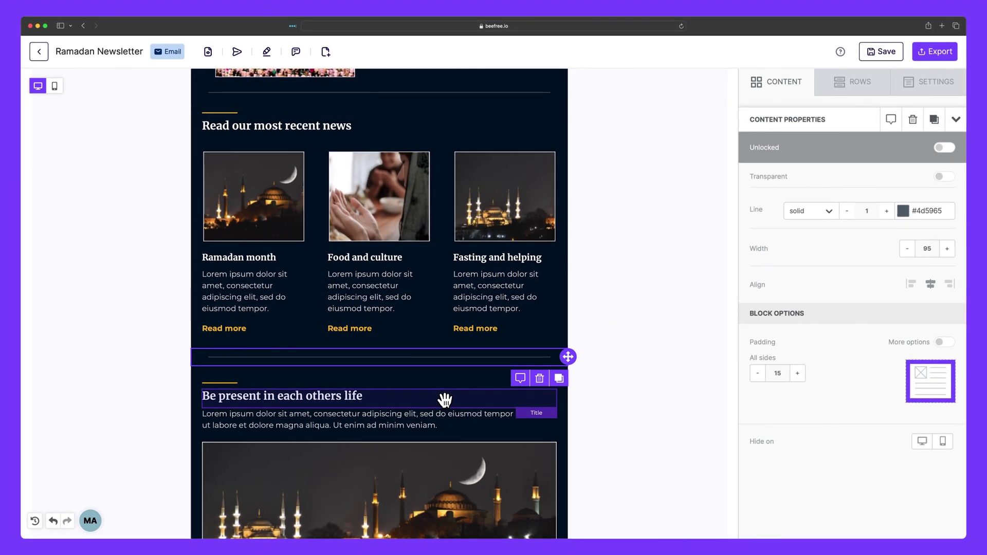
pyautogui.click(777, 89)
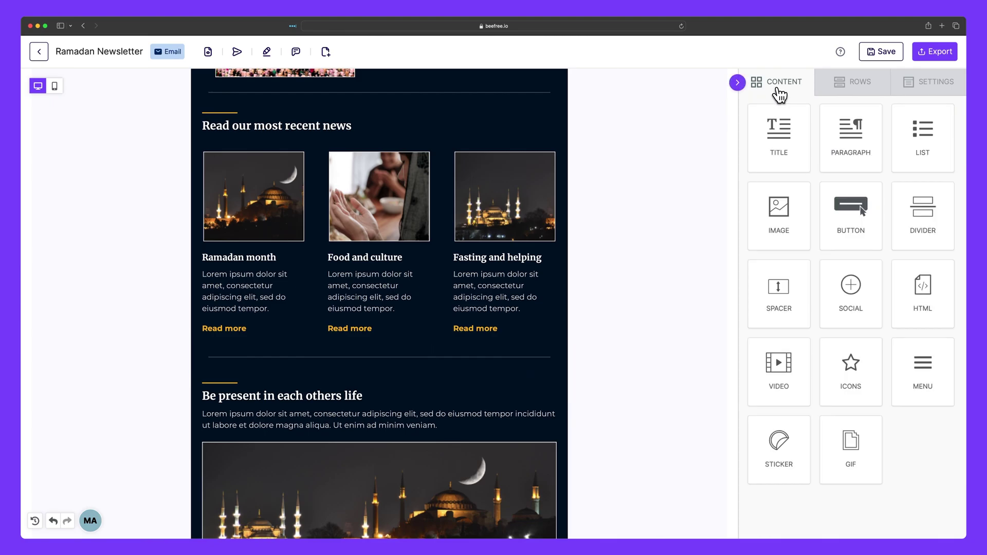
pyautogui.scroll(6, 704, 129)
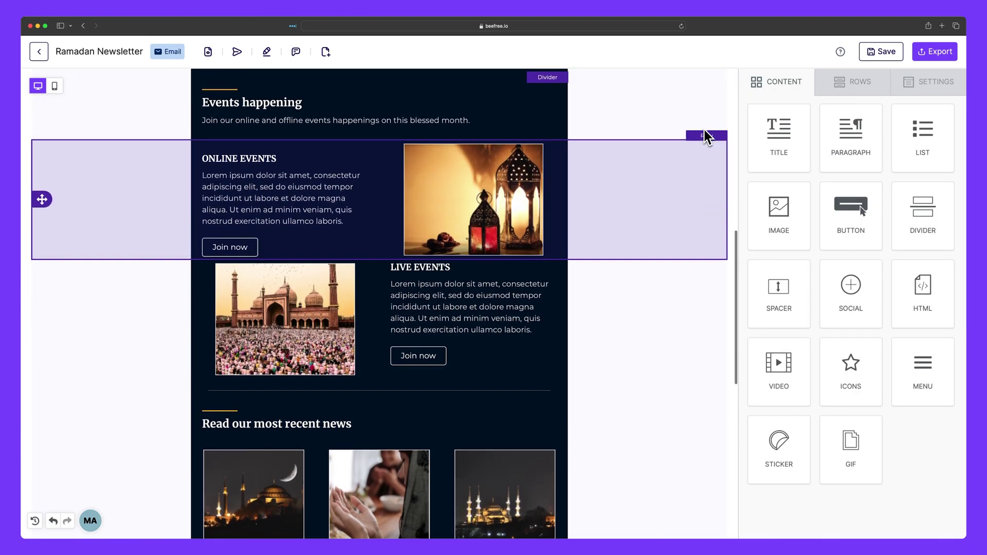
pyautogui.scroll(8, 705, 131)
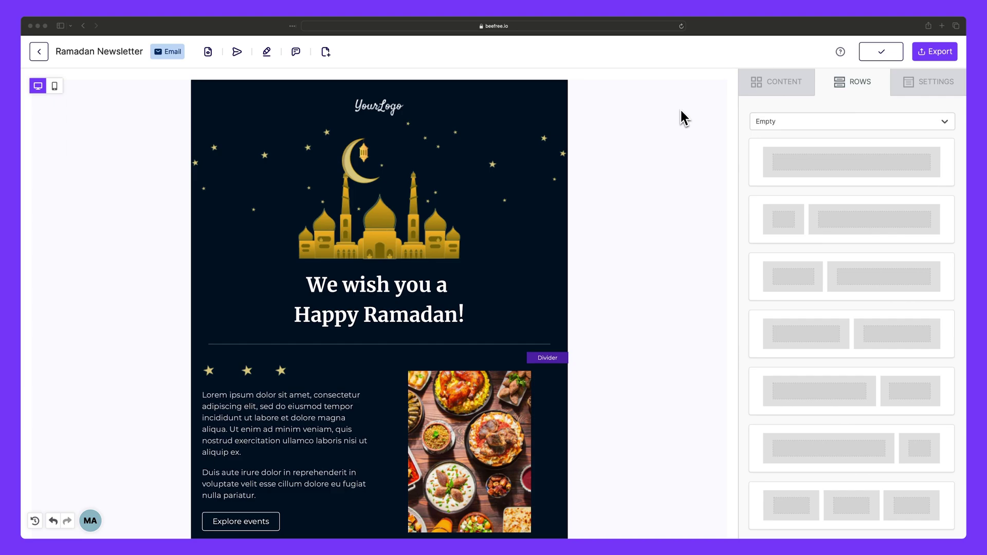
pyautogui.scroll(-8, 680, 108)
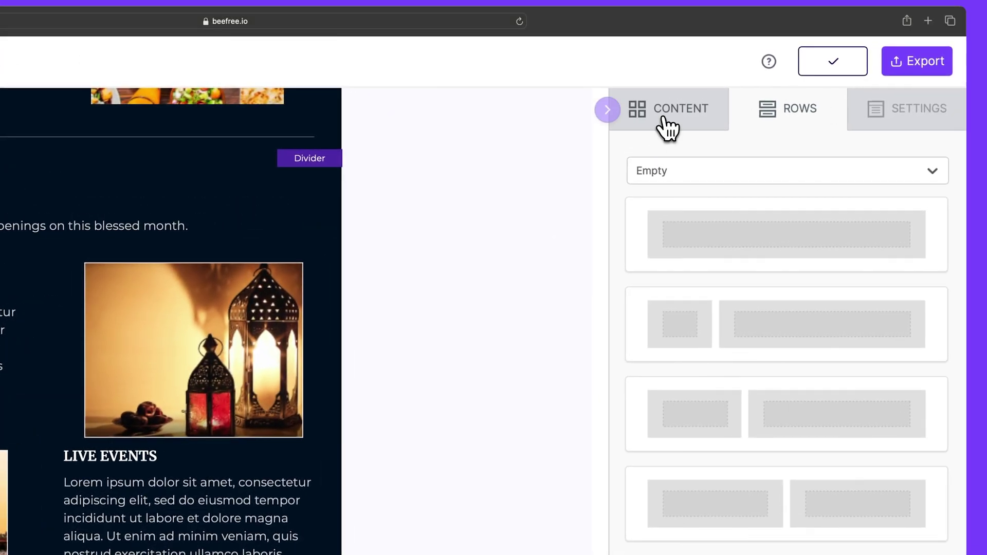
# - Insert a Spacer block into the events row above the LIVE EVENTS title
pyautogui.click(774, 87)
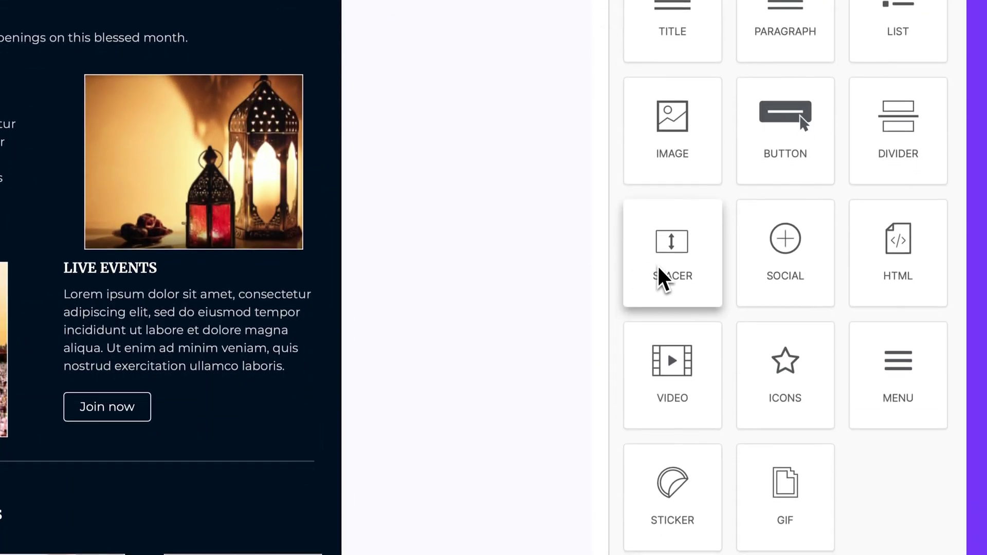
pyautogui.moveTo(663, 456); pyautogui.dragTo(663, 457)
pyautogui.moveTo(662, 267); pyautogui.dragTo(130, 261)
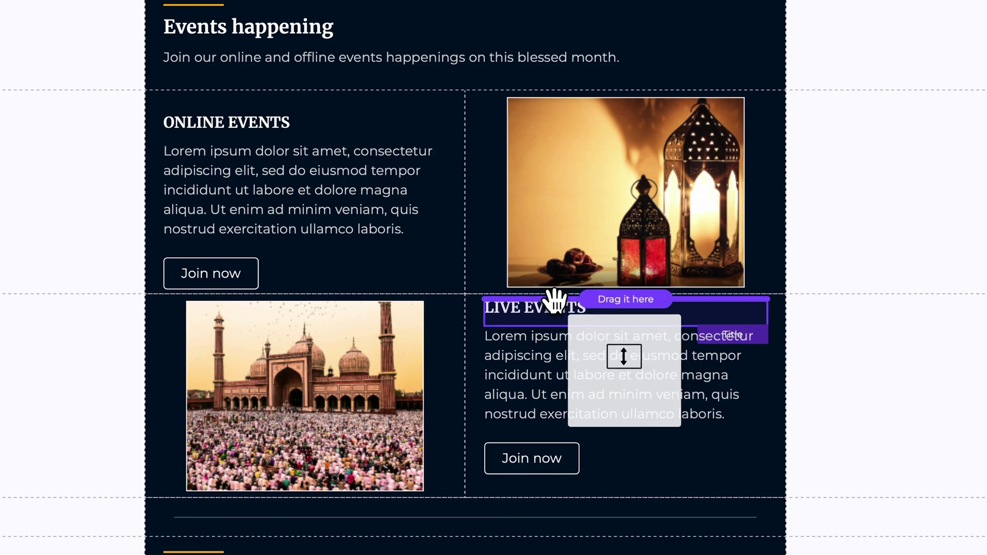
pyautogui.moveTo(556, 301); pyautogui.dragTo(556, 300)
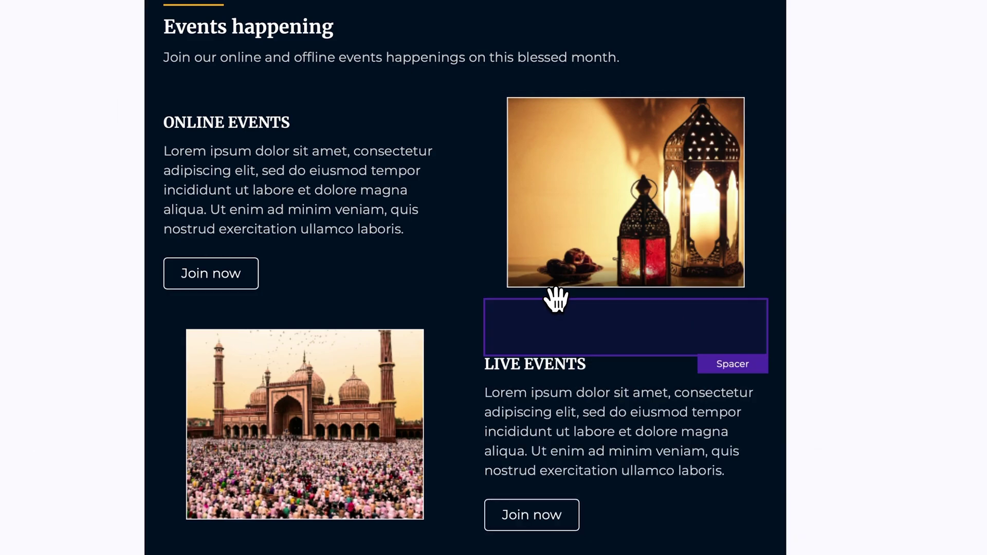
pyautogui.click(672, 321)
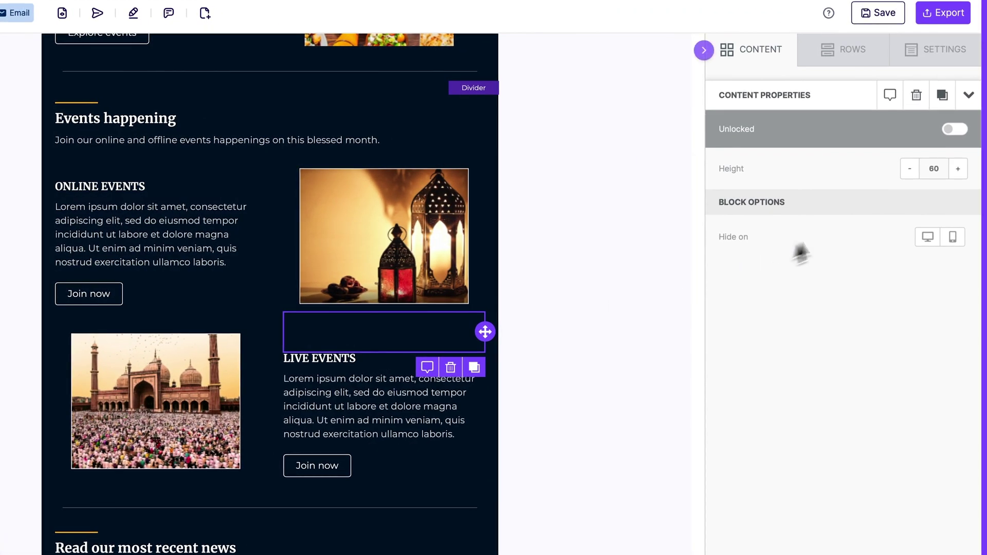
# - Lower the spacer height to 20 and move it below the online events Join now button
pyautogui.click(895, 174)
pyautogui.click(895, 174)
pyautogui.click(895, 175)
pyautogui.click(895, 175)
pyautogui.click(895, 175)
pyautogui.click(895, 174)
pyautogui.click(895, 175)
pyautogui.click(896, 175)
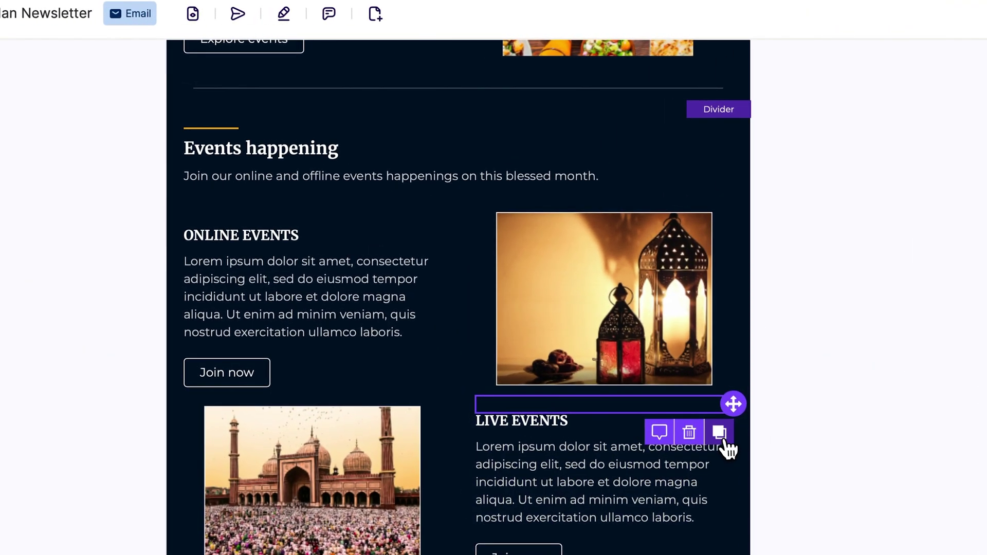
pyautogui.scroll(-5, 463, 360)
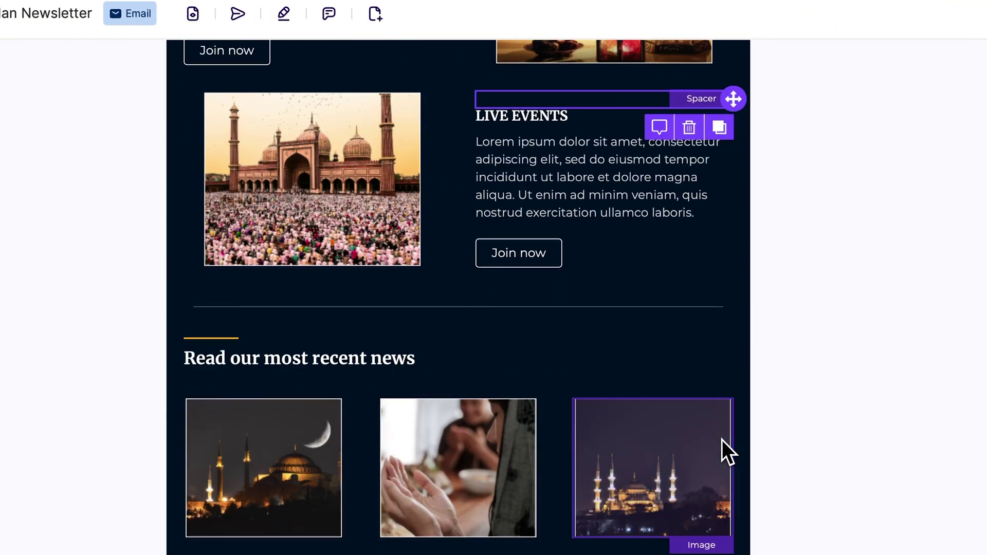
pyautogui.scroll(5, 723, 452)
pyautogui.moveTo(734, 388); pyautogui.dragTo(268, 353)
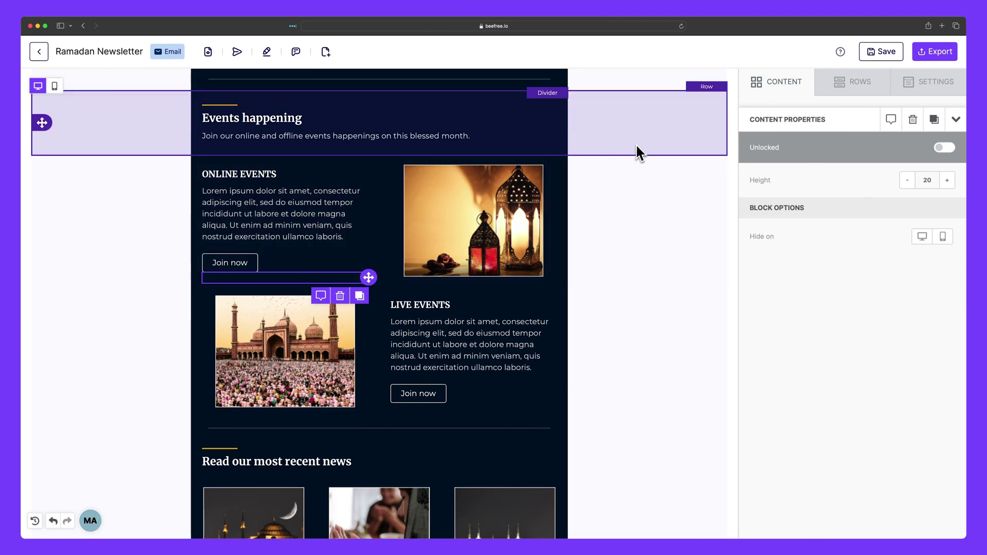
# - Check the Events happening row settings, then keep the mosque header image at 100% width
pyautogui.click(640, 142)
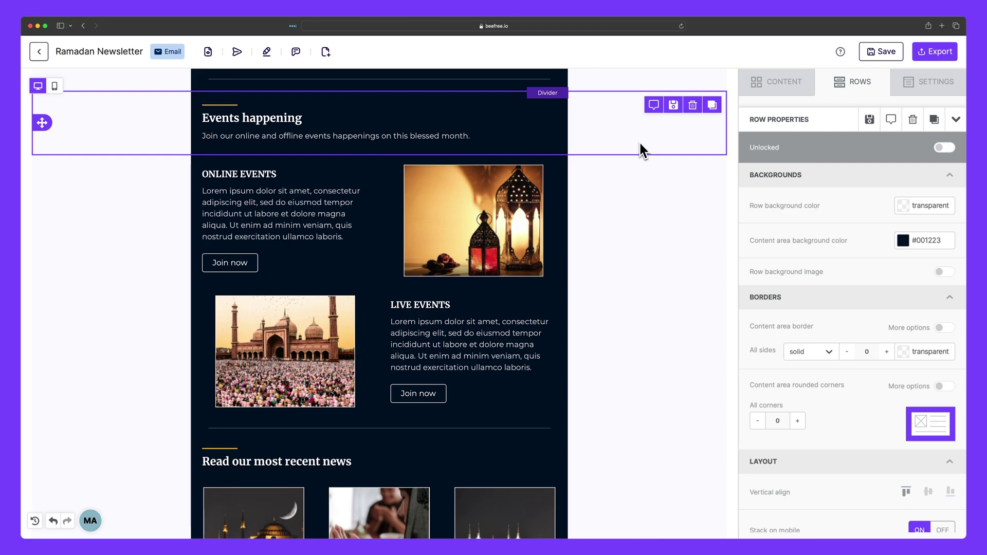
pyautogui.scroll(10, 641, 150)
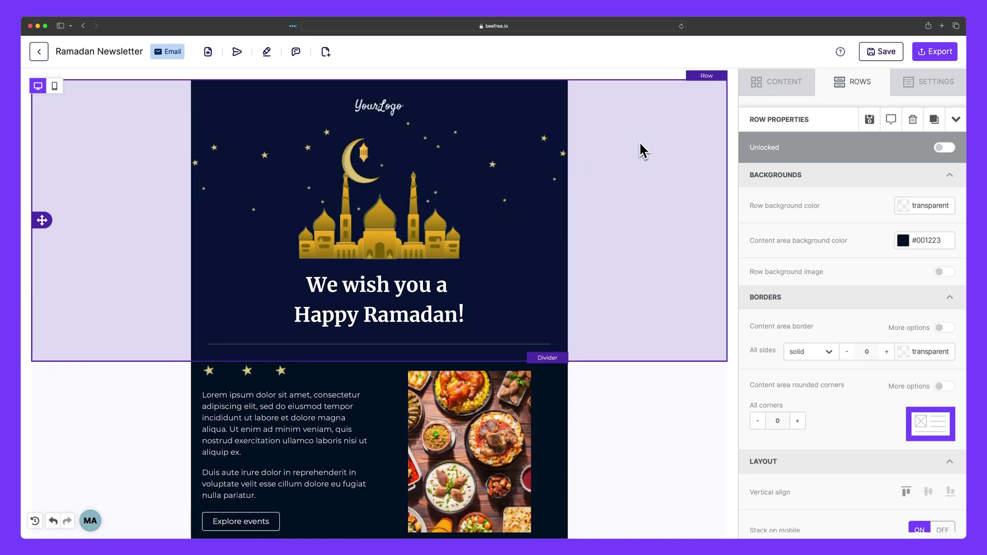
pyautogui.click(486, 205)
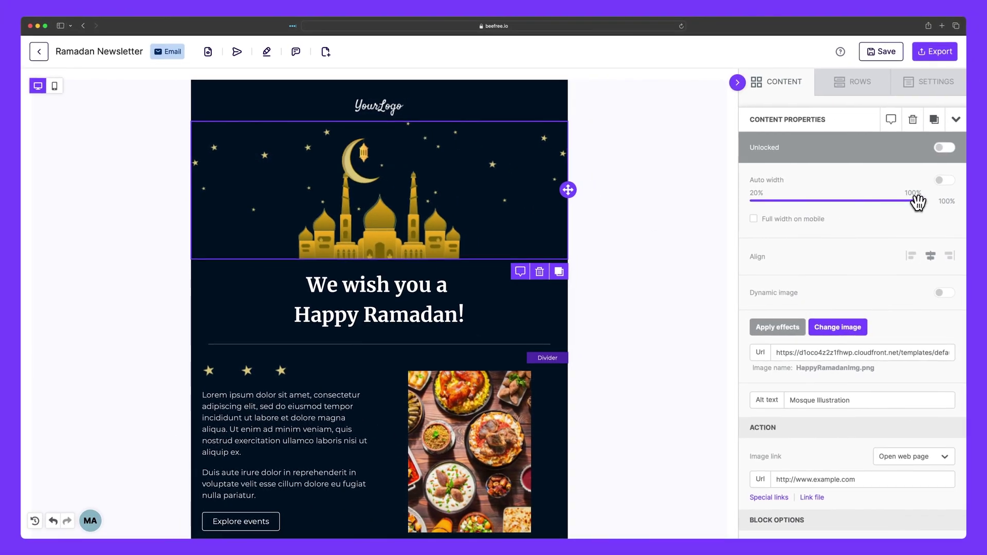
pyautogui.moveTo(919, 200); pyautogui.dragTo(936, 212)
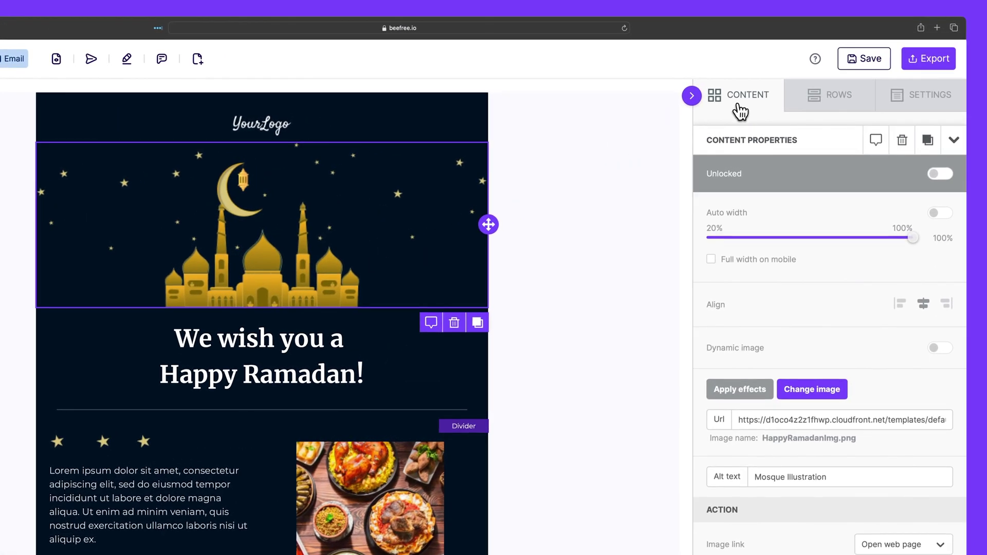
# - Insert a Spacer between the YourLogo header and the mosque image with height 25
pyautogui.click(779, 93)
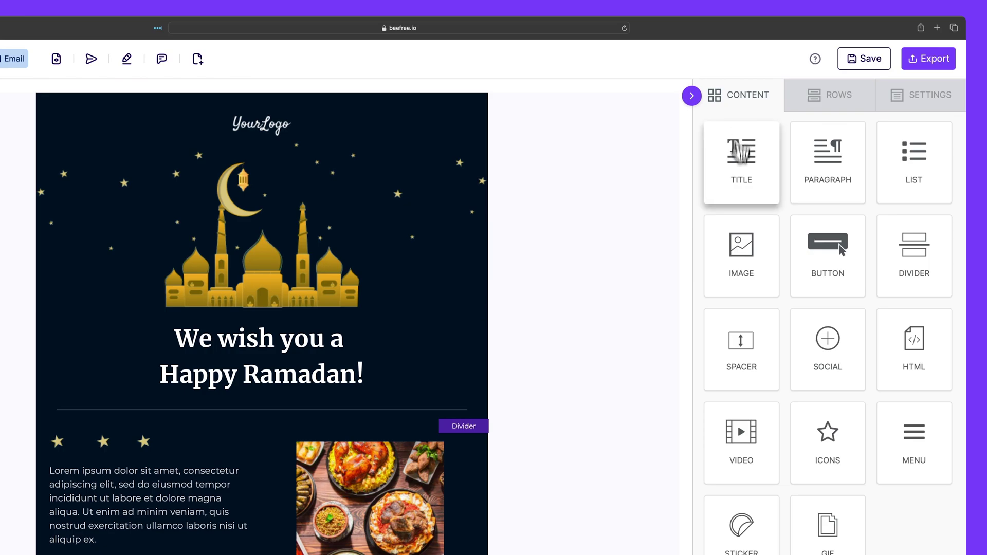
pyautogui.moveTo(741, 337); pyautogui.dragTo(273, 143)
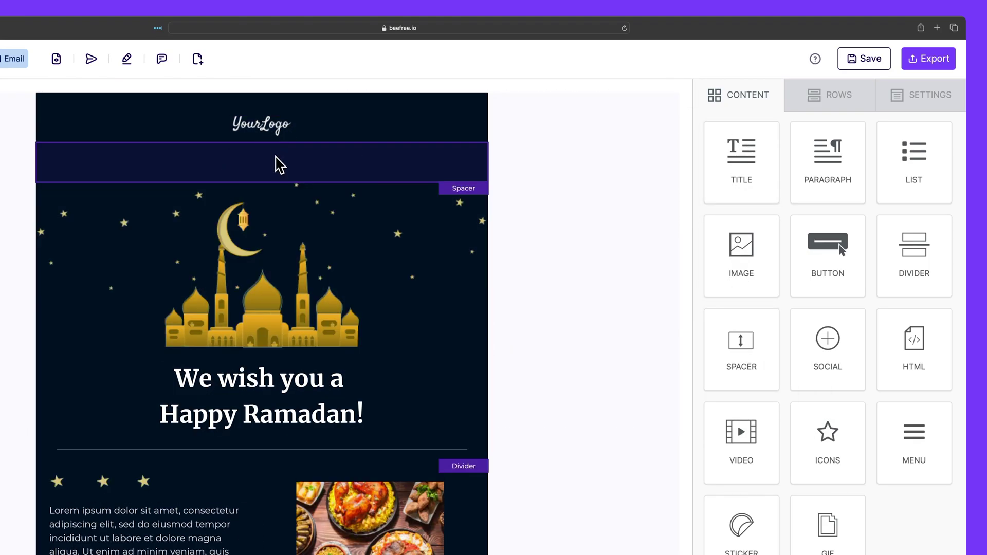
pyautogui.click(277, 163)
pyautogui.moveTo(888, 218); pyautogui.dragTo(896, 216)
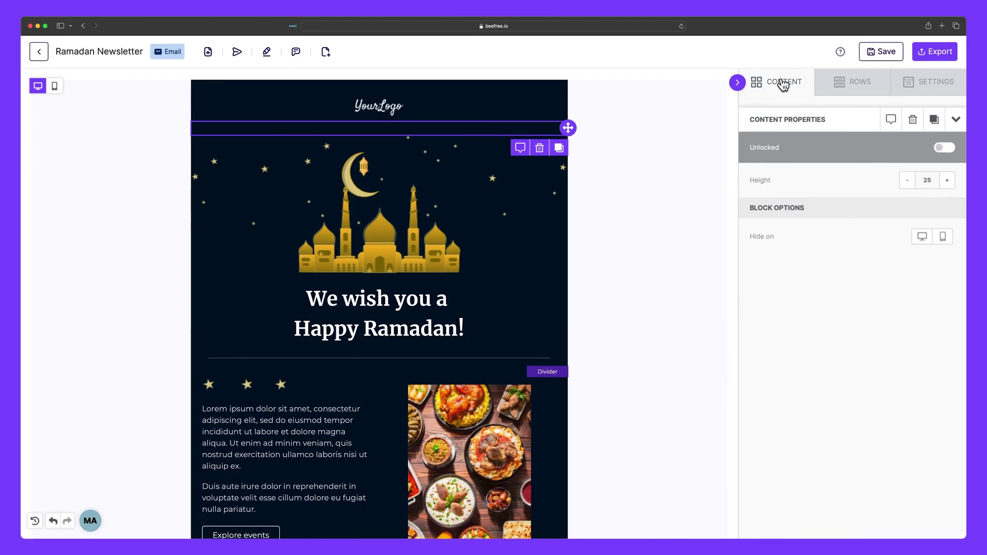
pyautogui.click(746, 97)
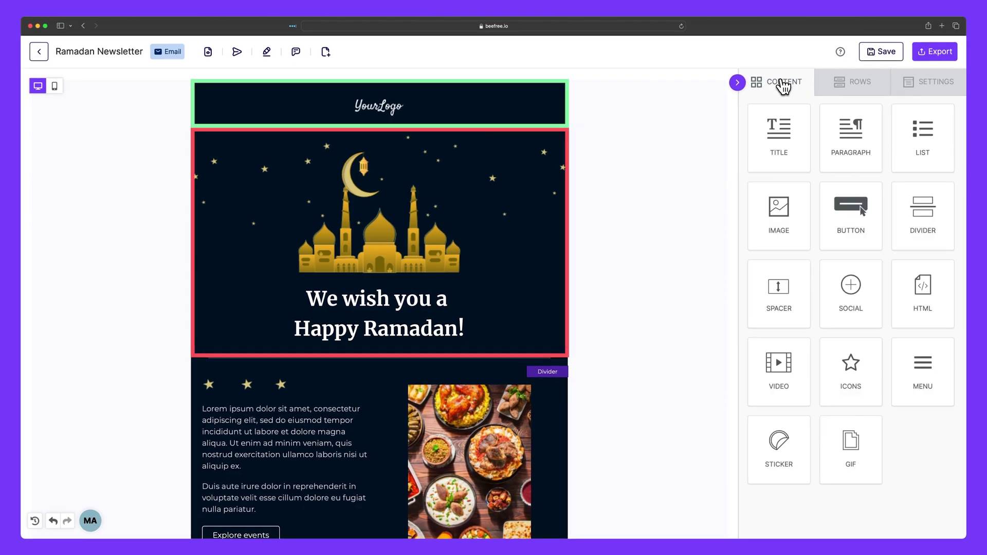